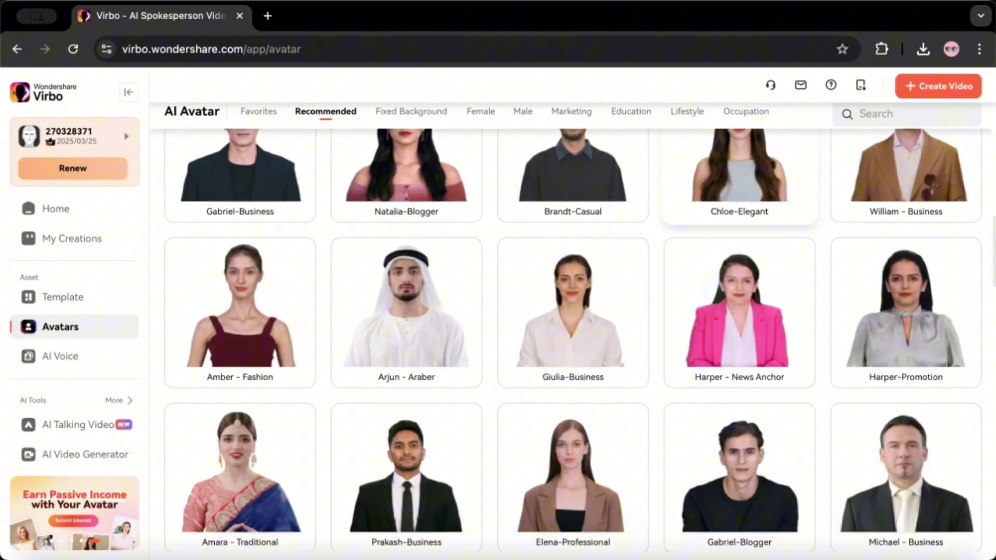
pyautogui.scroll(-2, 735, 264)
pyautogui.scroll(-2, 735, 264)
pyautogui.scroll(-2, 735, 264)
pyautogui.scroll(-3, 736, 265)
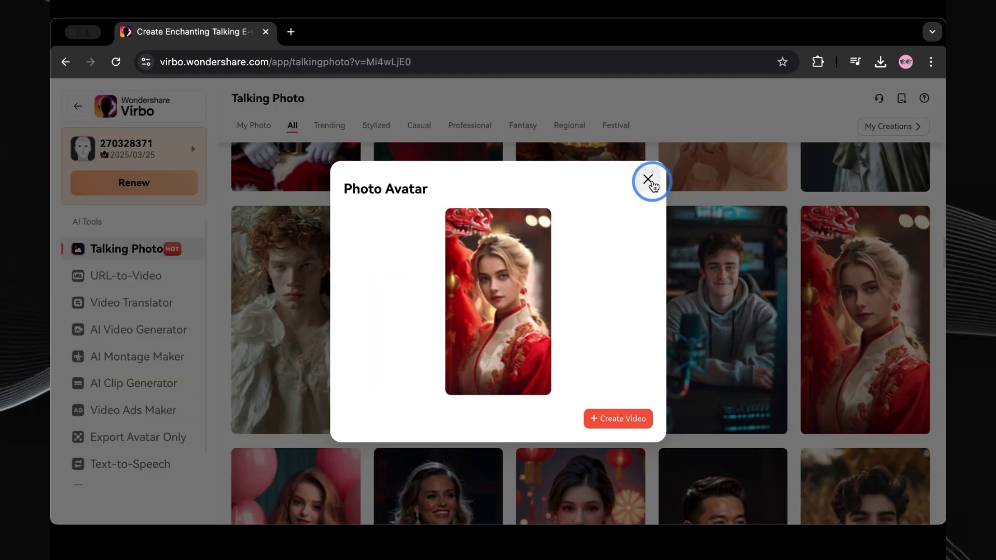
# - Close the Photo Avatar dialog
pyautogui.click(648, 180)
pyautogui.scroll(-2, 582, 312)
pyautogui.scroll(-2, 582, 385)
pyautogui.scroll(-3, 582, 385)
pyautogui.scroll(-5, 578, 388)
pyautogui.scroll(10, 579, 388)
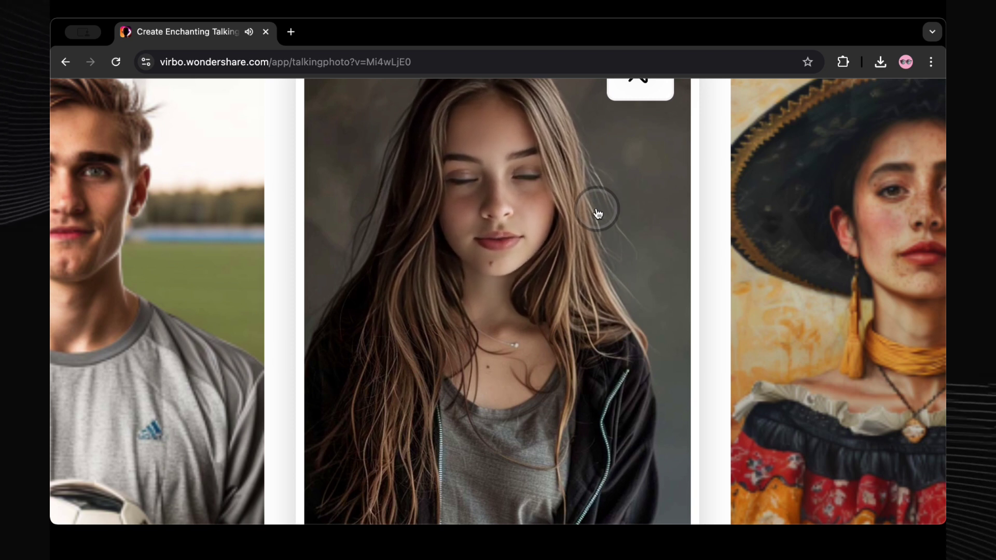
pyautogui.scroll(1, 597, 213)
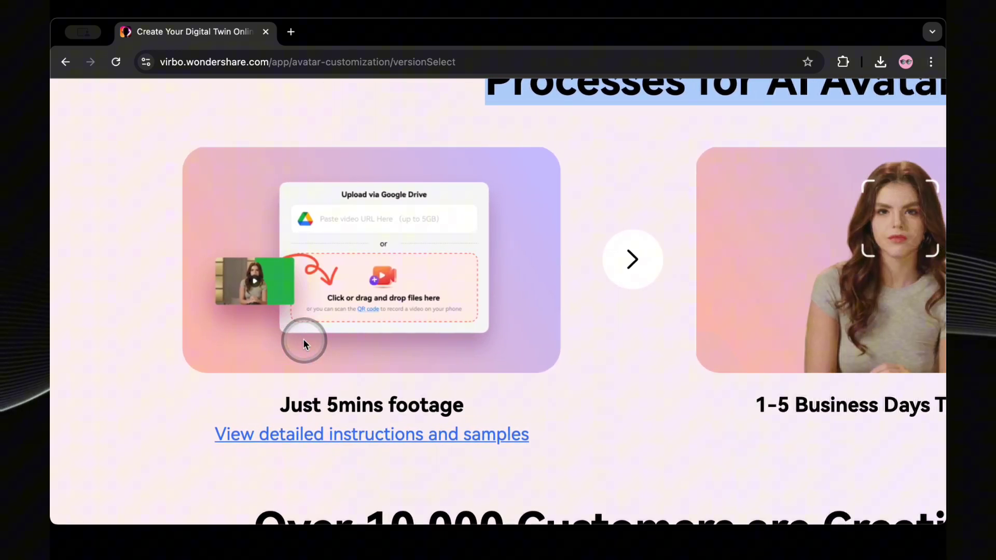
pyautogui.hscroll(5, 304, 344)
pyautogui.hscroll(1, 304, 343)
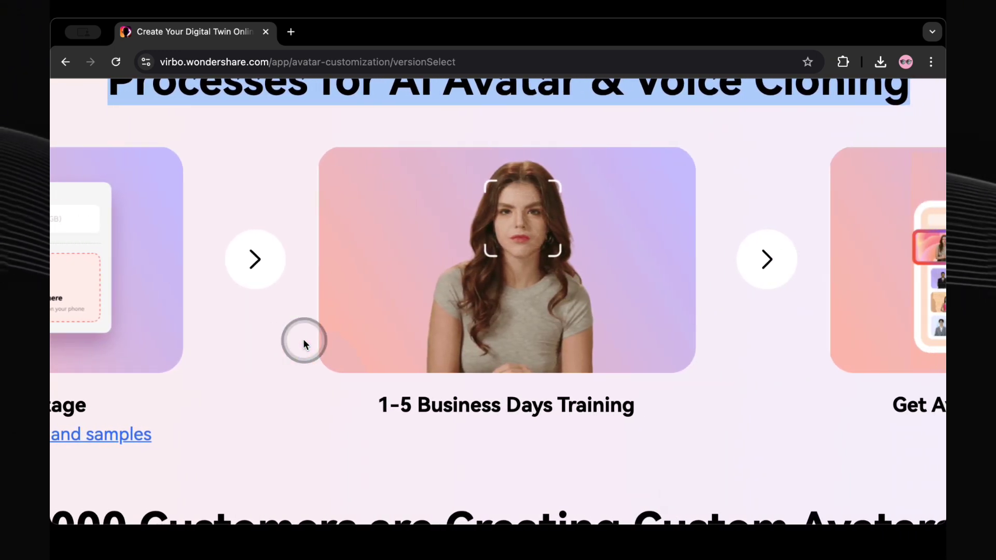
pyautogui.hscroll(3, 304, 344)
pyautogui.hscroll(2, 303, 344)
pyautogui.hscroll(2, 304, 343)
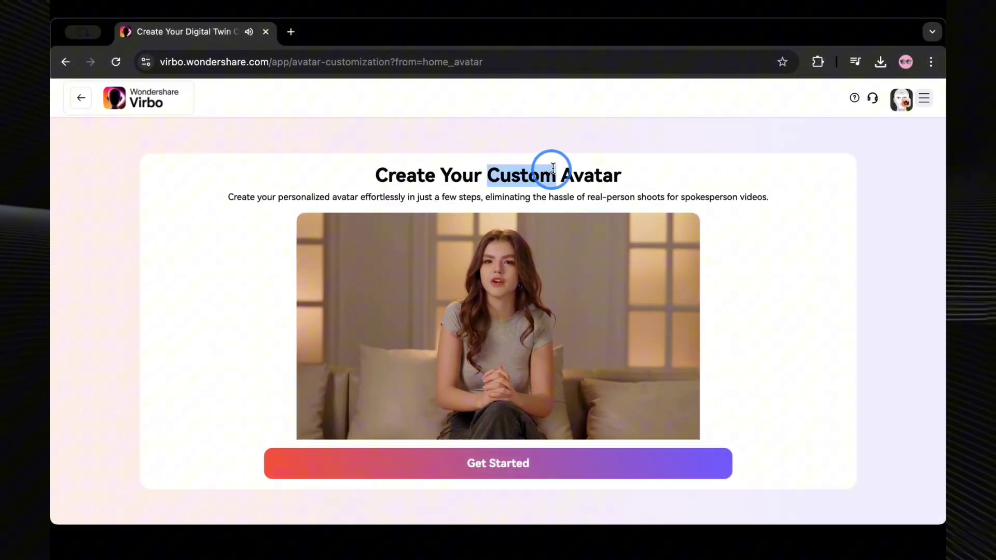
# - Highlight the words 'Custom Avatar' in the page heading, then clear the highlight
pyautogui.moveTo(553, 167); pyautogui.dragTo(578, 175)
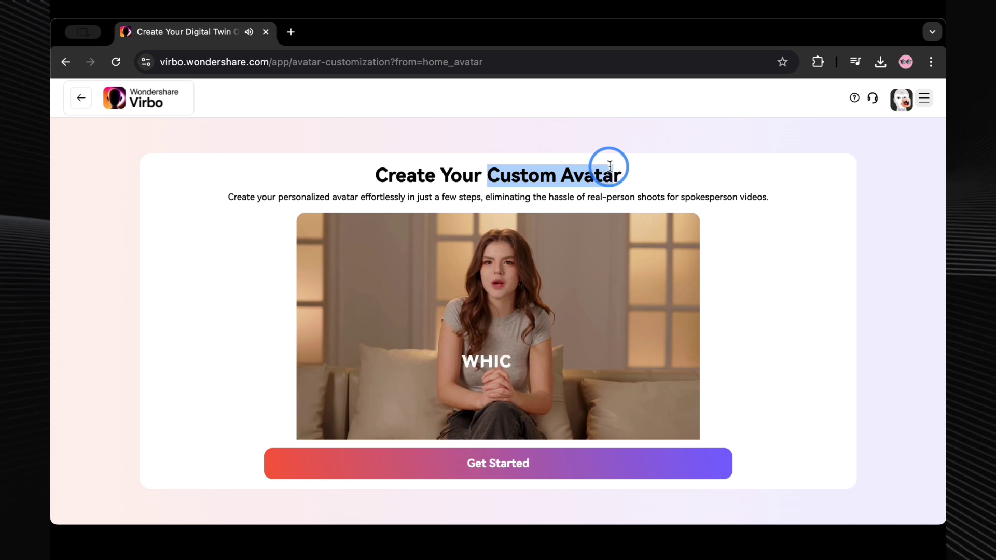
pyautogui.click(578, 175)
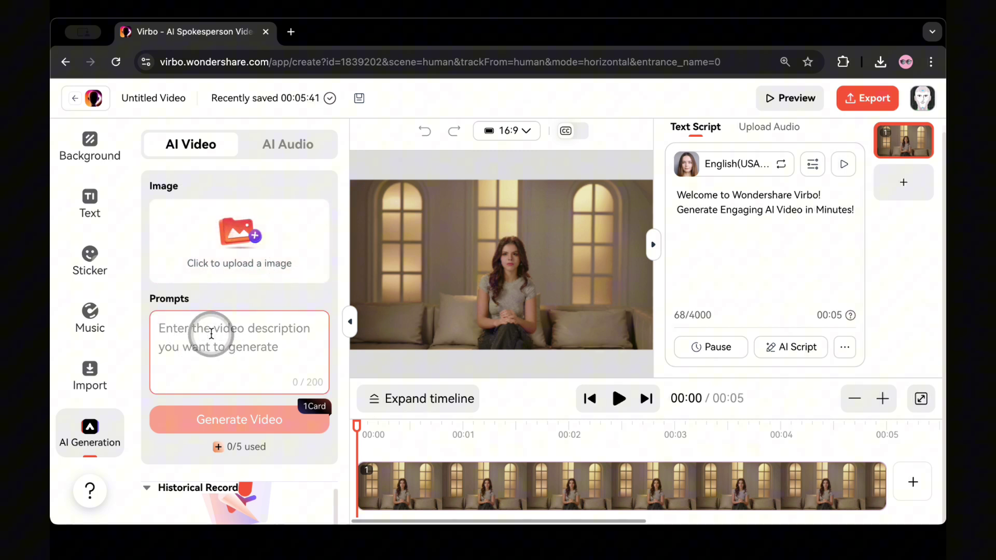
pyautogui.write('be')
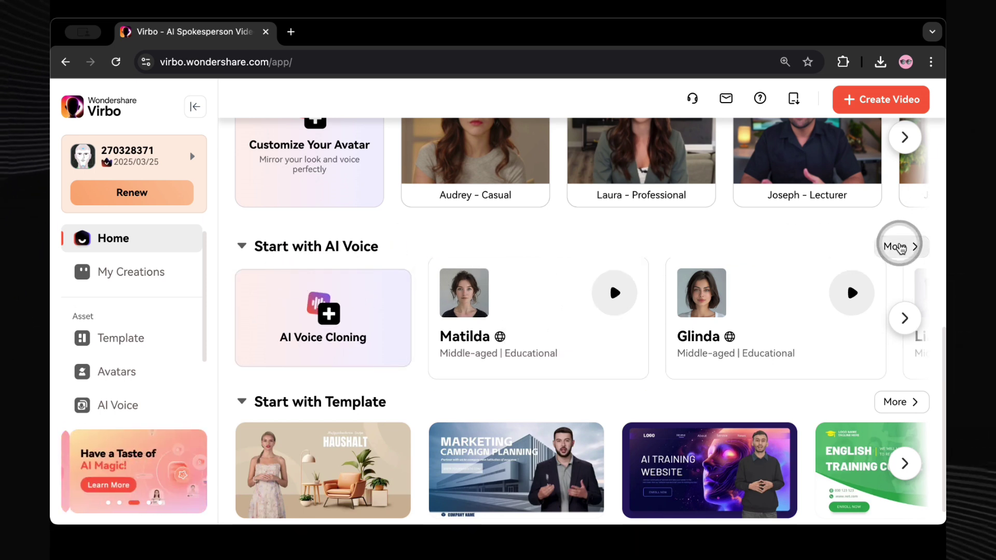
# - Open AI Voice and preview the Matilda, Bill, Ethan, Gigi, Fin and Charlie voices
pyautogui.click(895, 247)
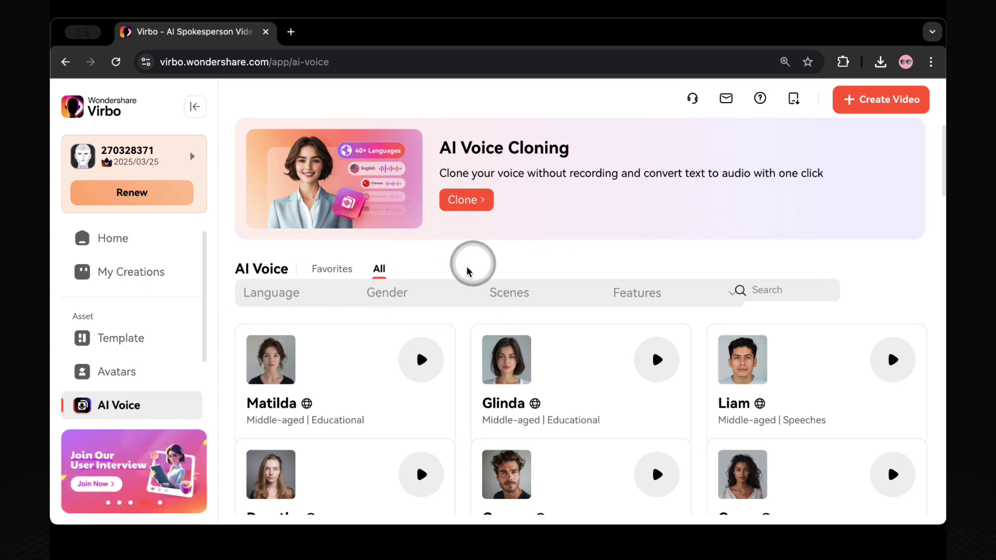
pyautogui.scroll(-3, 467, 262)
pyautogui.scroll(1, 428, 215)
pyautogui.click(429, 247)
pyautogui.scroll(-5, 441, 262)
pyautogui.click(662, 360)
pyautogui.scroll(-3, 439, 309)
pyautogui.click(432, 299)
pyautogui.click(665, 310)
pyautogui.click(671, 416)
pyautogui.scroll(-1, 674, 413)
pyautogui.scroll(-1, 675, 413)
pyautogui.click(667, 399)
pyautogui.moveTo(427, 279)
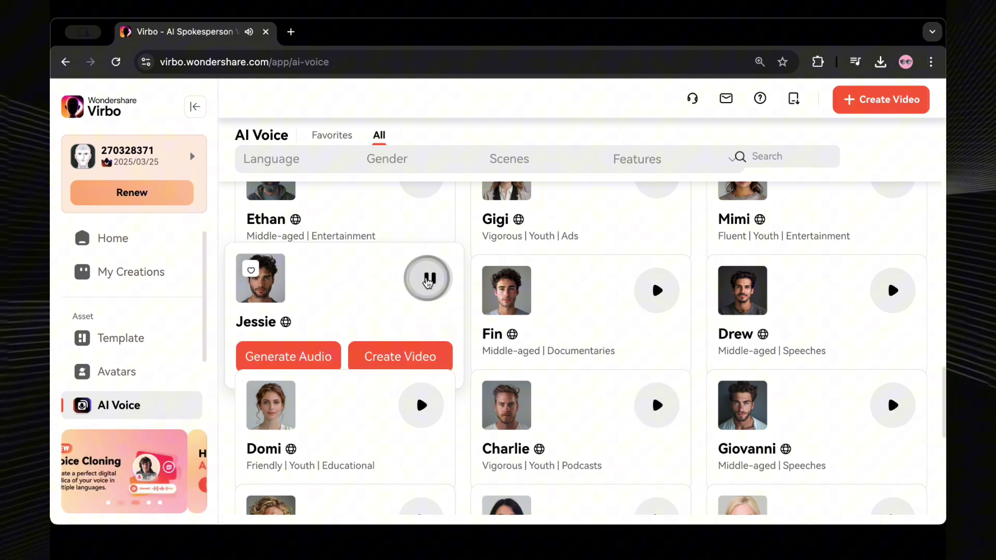
pyautogui.scroll(-5, 655, 330)
pyautogui.scroll(-3, 655, 330)
pyautogui.scroll(3, 656, 331)
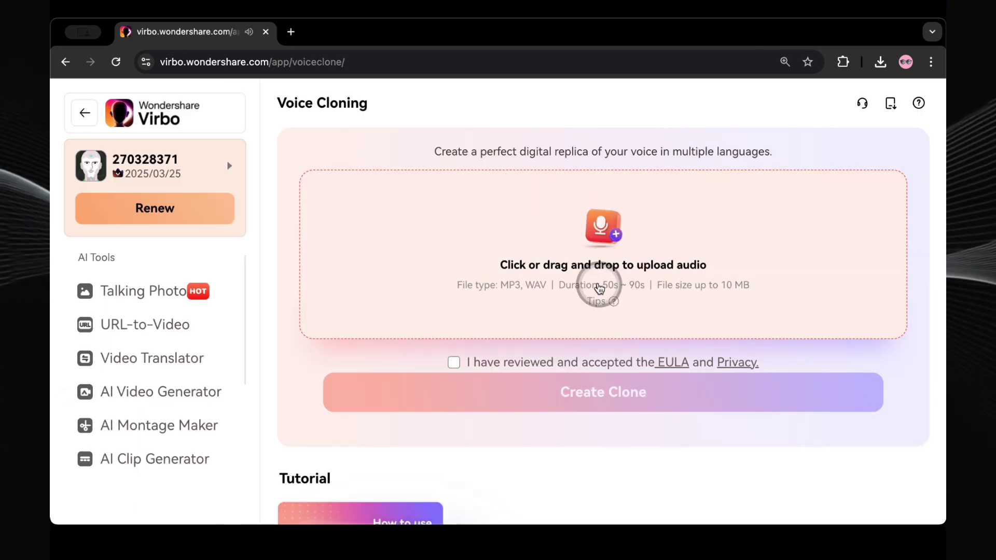
# - Highlight the voice replica description, including the words 'multiple languages'
pyautogui.moveTo(635, 285); pyautogui.dragTo(625, 145)
pyautogui.moveTo(675, 148); pyautogui.dragTo(764, 145)
pyautogui.scroll(-1, 656, 252)
pyautogui.scroll(1, 658, 261)
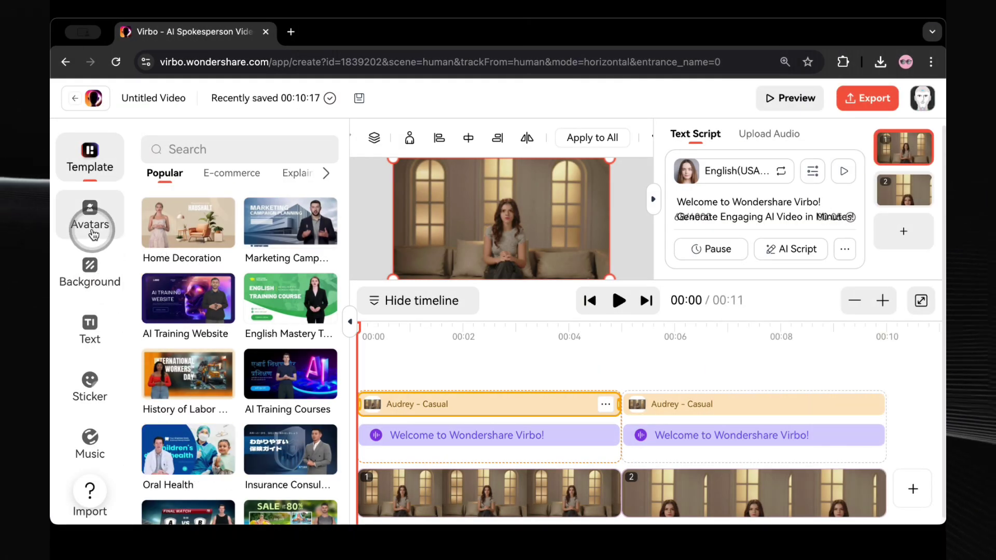
# - Show the Avatars, Background, Text, Sticker, Music and Import panels, then AI Generation
pyautogui.click(90, 214)
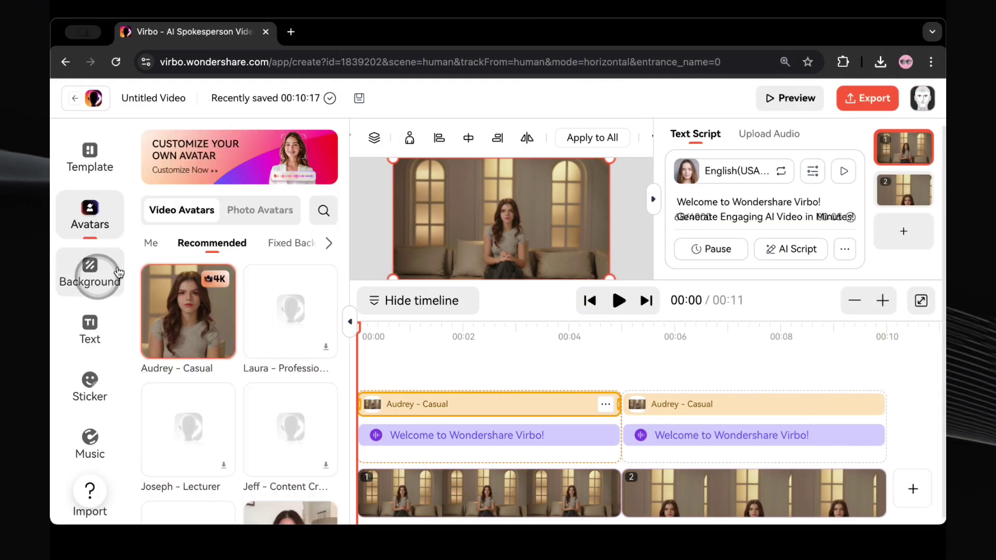
pyautogui.click(95, 289)
pyautogui.scroll(-3, 263, 316)
pyautogui.scroll(-5, 249, 331)
pyautogui.scroll(-5, 260, 329)
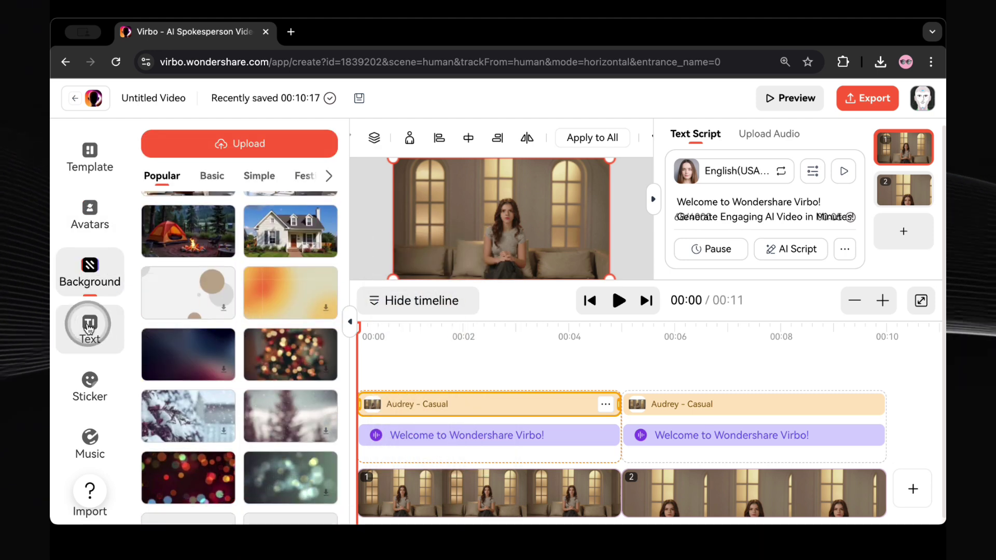
pyautogui.click(88, 329)
pyautogui.scroll(-2, 240, 338)
pyautogui.scroll(-2, 249, 338)
pyautogui.click(81, 381)
pyautogui.scroll(-1, 222, 311)
pyautogui.scroll(-2, 206, 312)
pyautogui.scroll(-2, 202, 323)
pyautogui.scroll(-2, 198, 326)
pyautogui.scroll(-2, 189, 396)
pyautogui.click(109, 444)
pyautogui.scroll(-2, 107, 367)
pyautogui.click(89, 372)
pyautogui.click(89, 432)
pyautogui.scroll(-5, 450, 278)
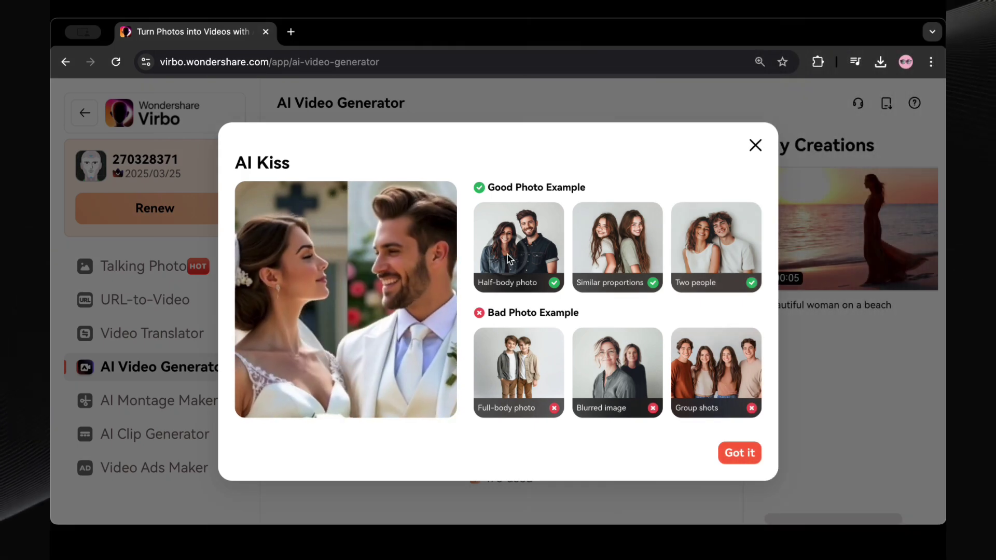